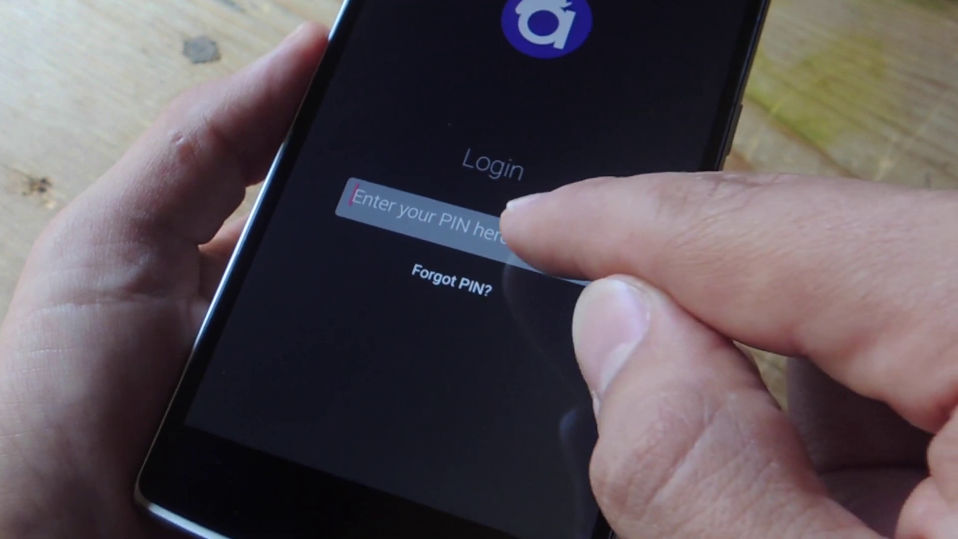
Enter the vault PIN so Andrognito unlocks and lists its two hidden images.
{"action": "left_click", "coordinate": [508, 216]}
{"action": "left_click", "coordinate": [385, 389]}
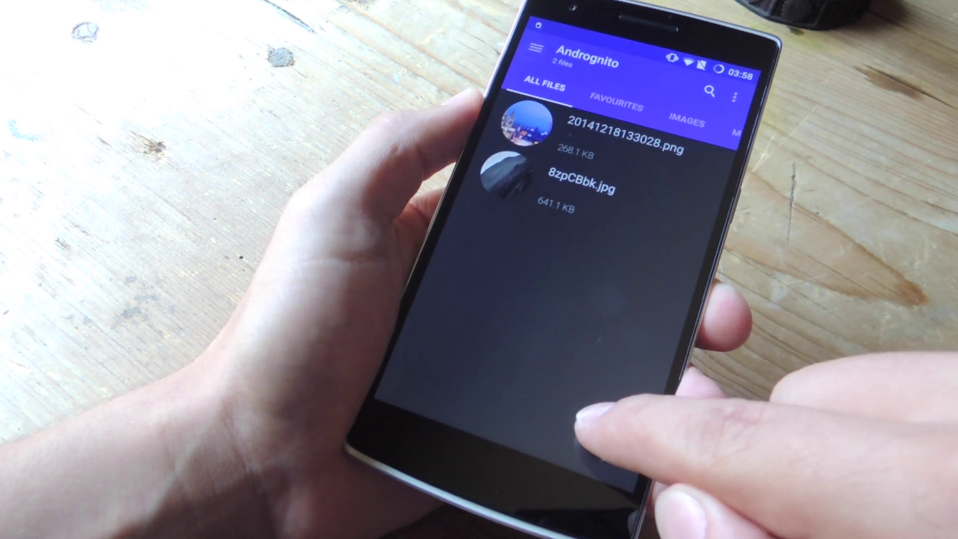
Encrypt the blue-clouds image from Images into the vault.
{"action": "left_click", "coordinate": [607, 436]}
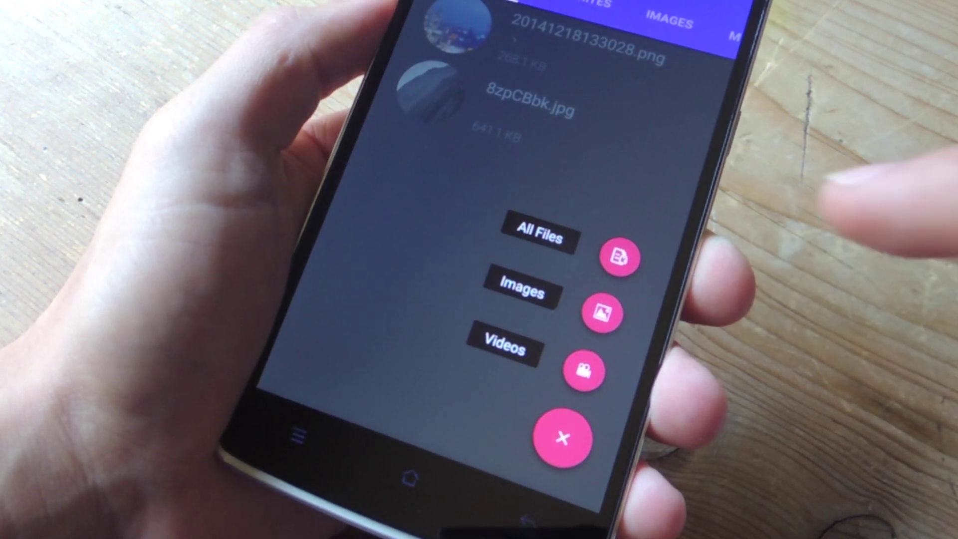
{"action": "left_click", "coordinate": [602, 310]}
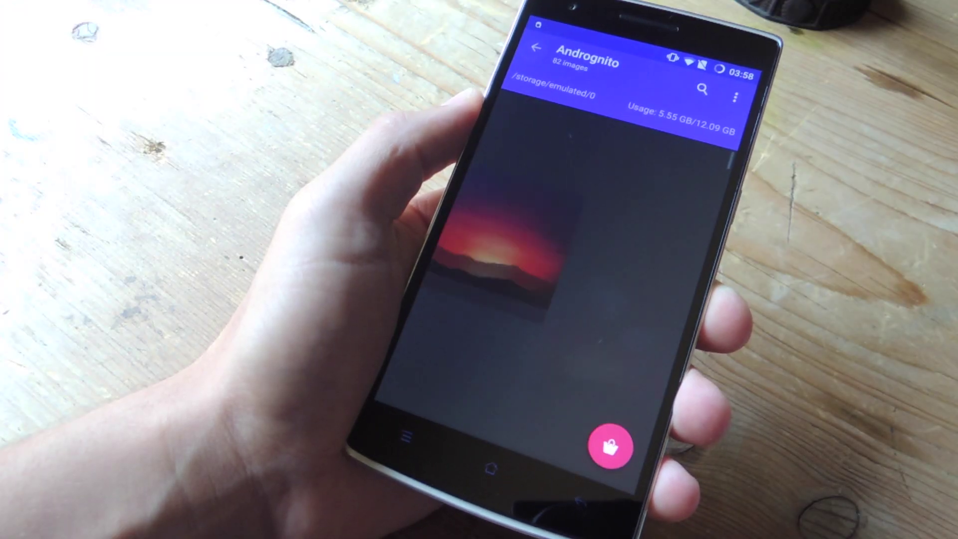
{"action": "left_click", "coordinate": [609, 300]}
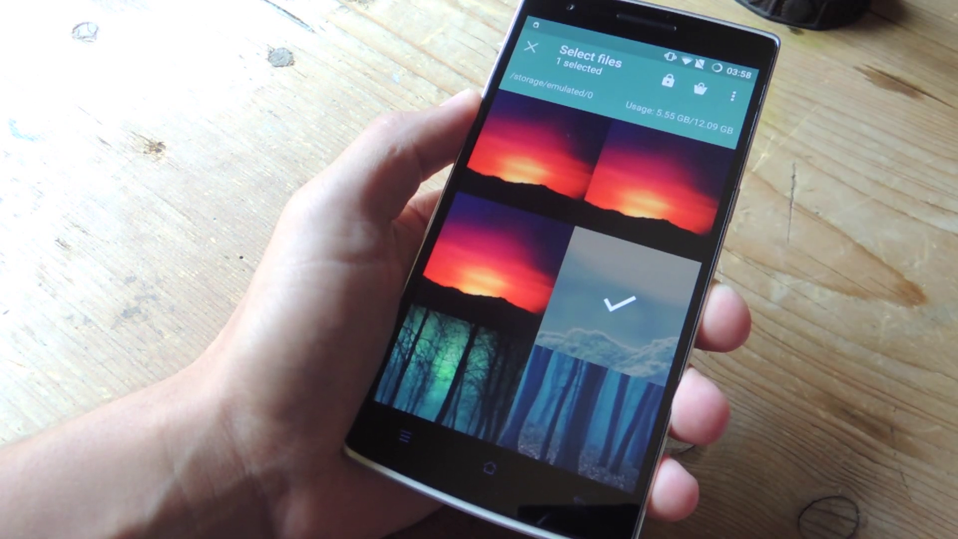
{"action": "left_click", "coordinate": [670, 80]}
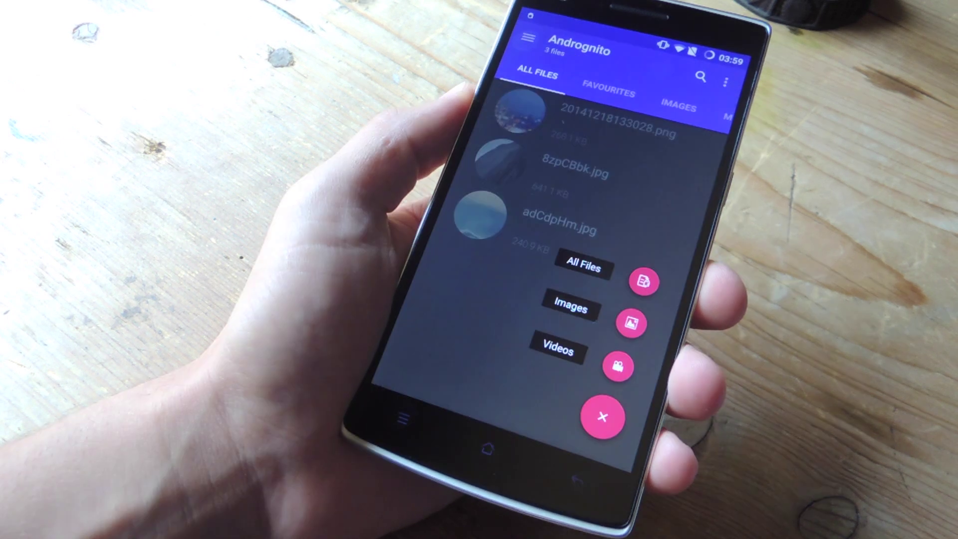
Add Blue_Pulldown.zip from the Download folder to the basket.
{"action": "left_click", "coordinate": [635, 266]}
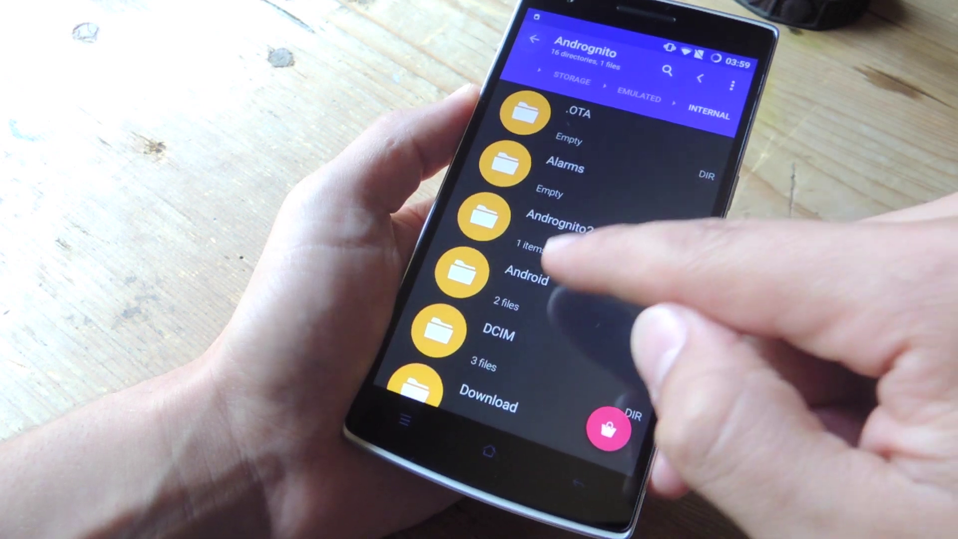
{"action": "scroll", "coordinate": [566, 247], "scroll_direction": "down", "scroll_amount": 1}
{"action": "scroll", "coordinate": [610, 253], "scroll_direction": "down", "scroll_amount": 2}
{"action": "scroll", "coordinate": [631, 187], "scroll_direction": "down", "scroll_amount": 1}
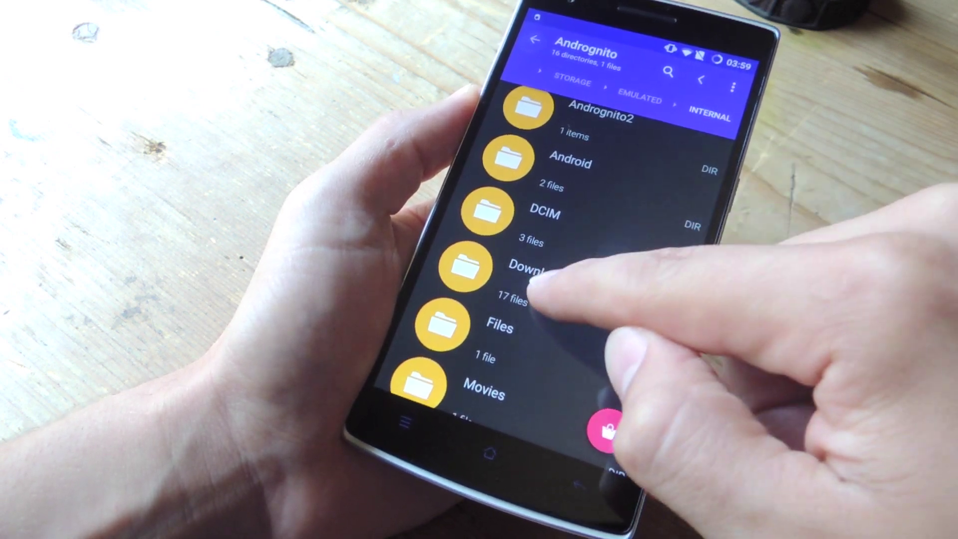
{"action": "left_click", "coordinate": [533, 275]}
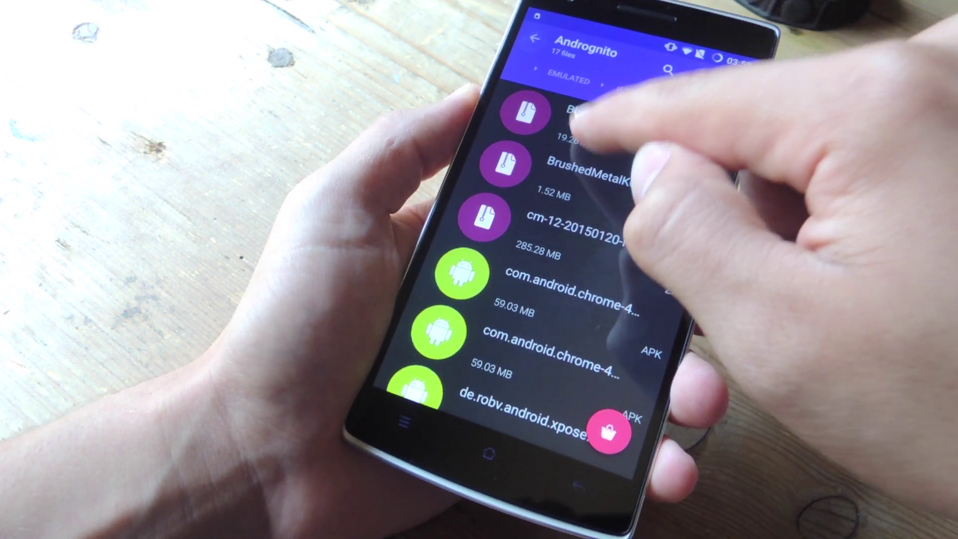
{"action": "left_click", "coordinate": [535, 113]}
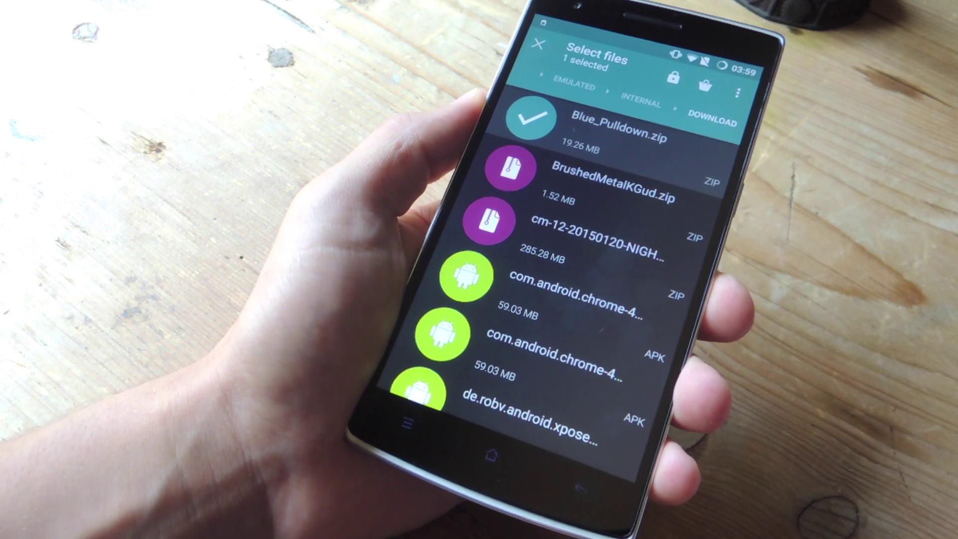
{"action": "left_click", "coordinate": [704, 86]}
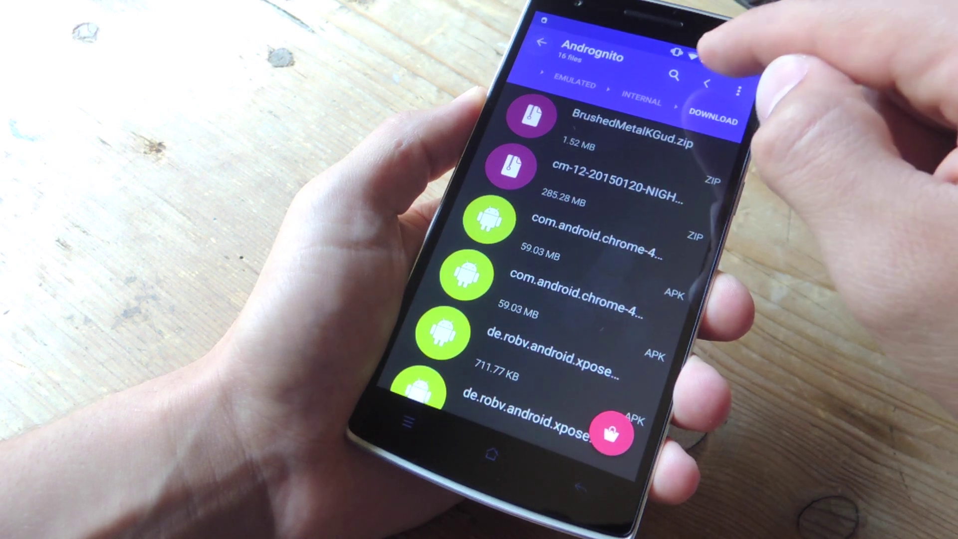
Add the landscape wallpaper JPG to the basket and encrypt both basket files.
{"action": "left_click", "coordinate": [708, 84]}
{"action": "scroll", "coordinate": [621, 217], "scroll_direction": "down", "scroll_amount": 3}
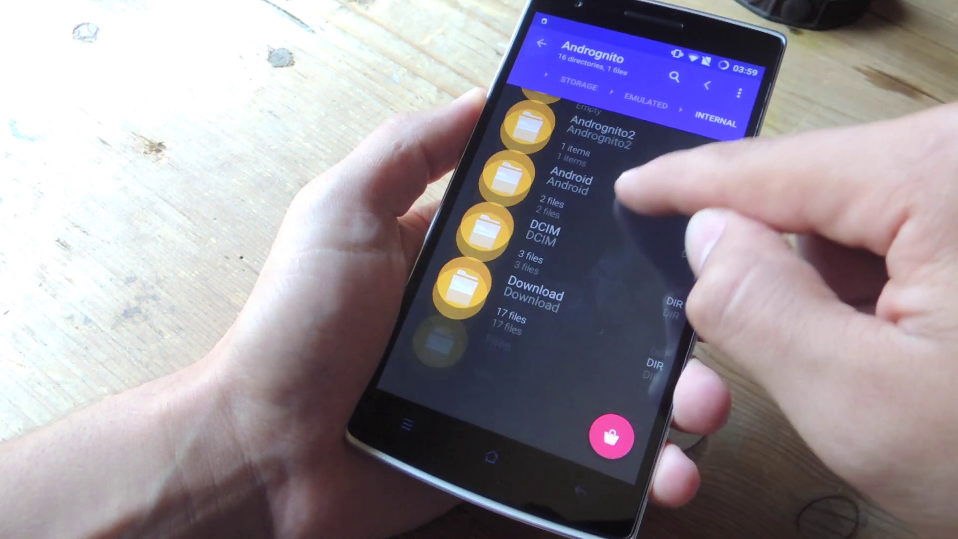
{"action": "left_click", "coordinate": [554, 250]}
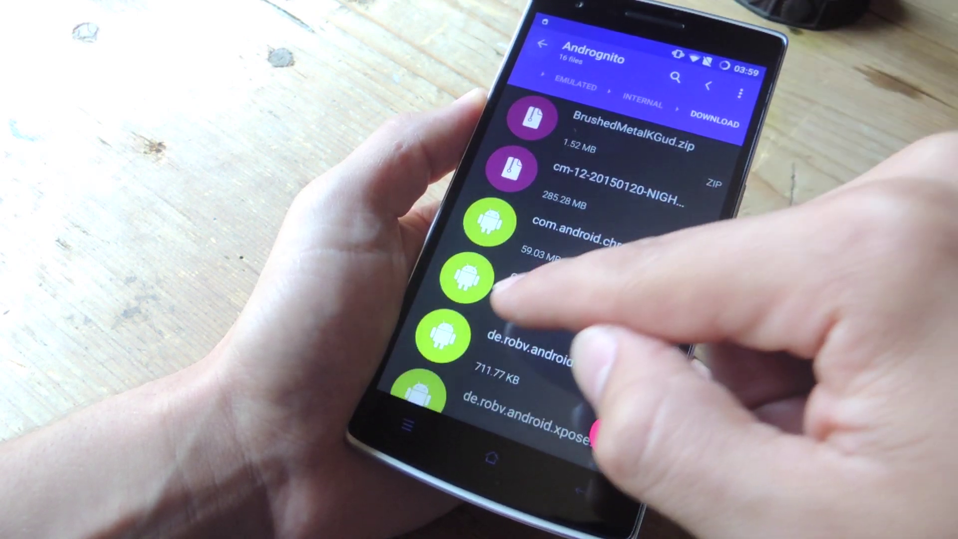
{"action": "scroll", "coordinate": [621, 188], "scroll_direction": "down", "scroll_amount": 3}
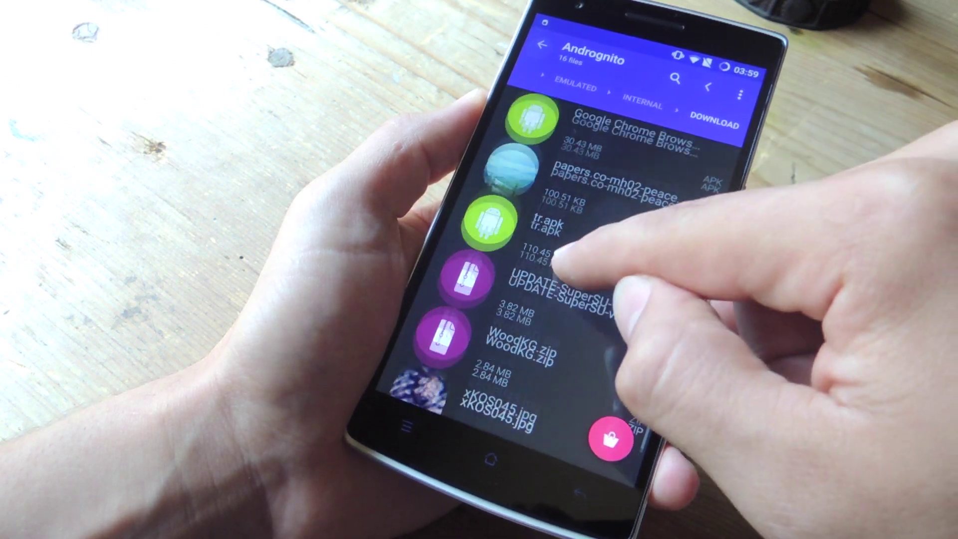
{"action": "left_click", "coordinate": [573, 191]}
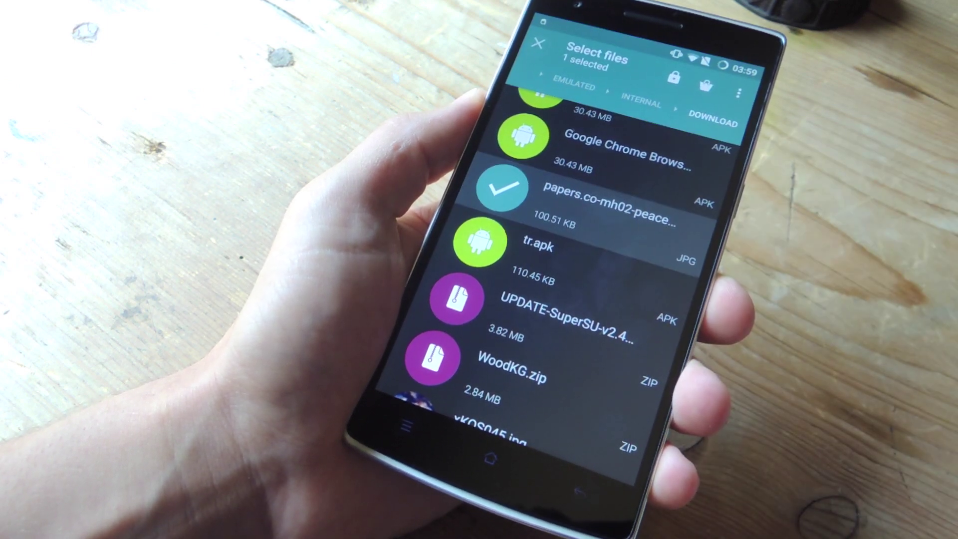
{"action": "left_click", "coordinate": [706, 83]}
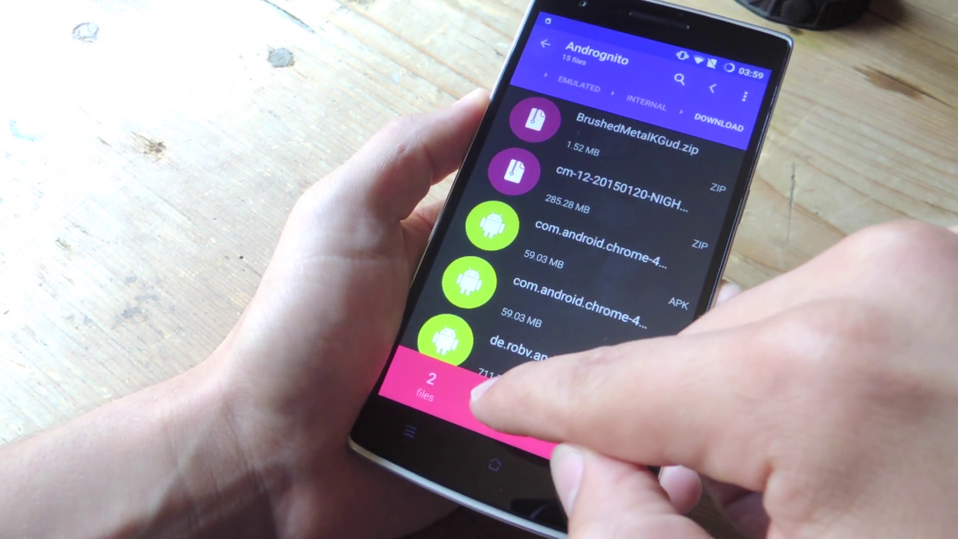
{"action": "left_click", "coordinate": [500, 411]}
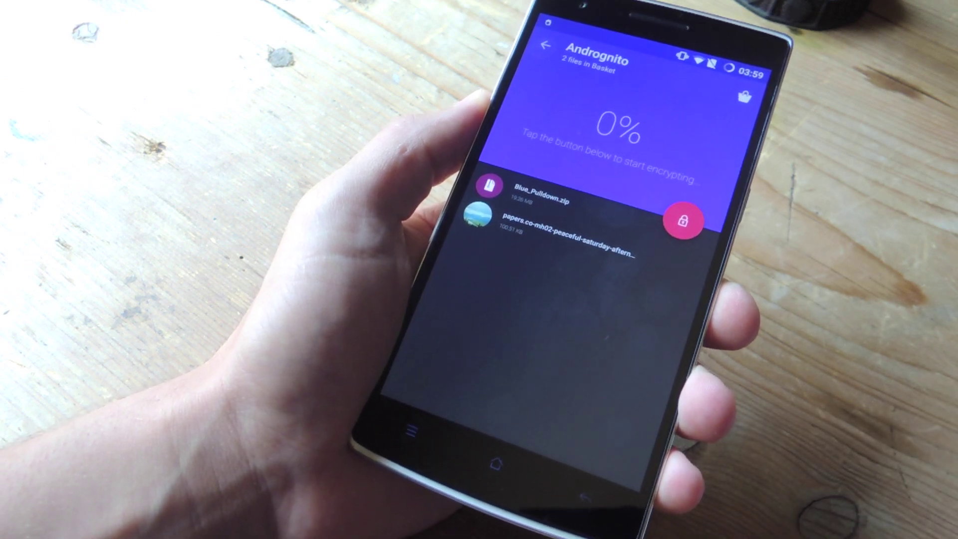
{"action": "left_click", "coordinate": [682, 218]}
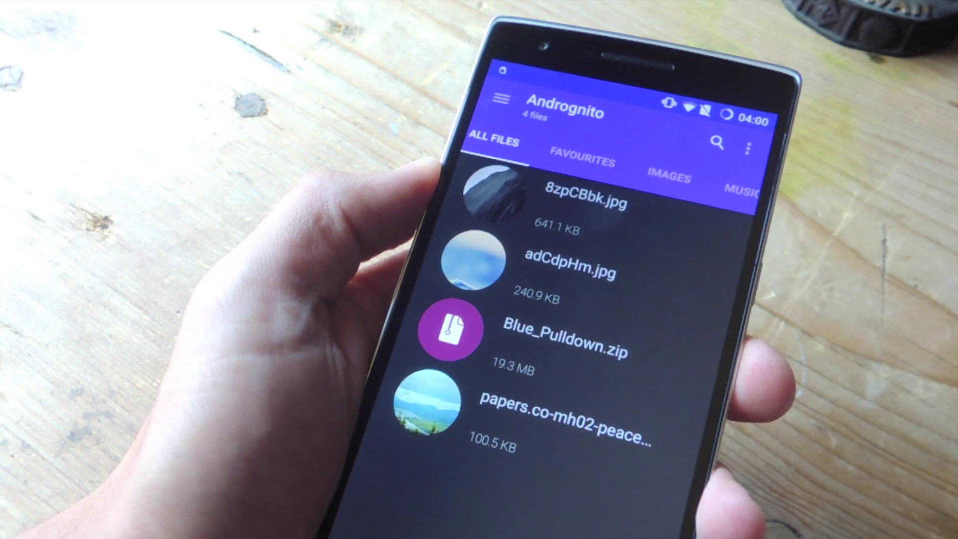
Select 8zpCBbk.jpg, adCdpHm.jpg, Blue_Pulldown.zip and the landscape JPG, and decrypt them.
{"action": "left_click", "coordinate": [577, 193]}
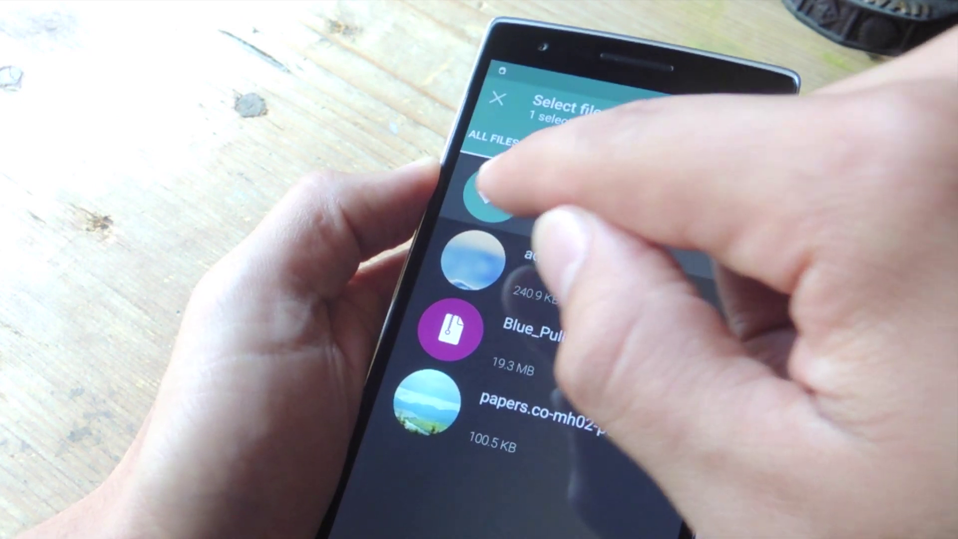
{"action": "left_click", "coordinate": [473, 260]}
{"action": "left_click", "coordinate": [449, 329]}
{"action": "left_click", "coordinate": [427, 402]}
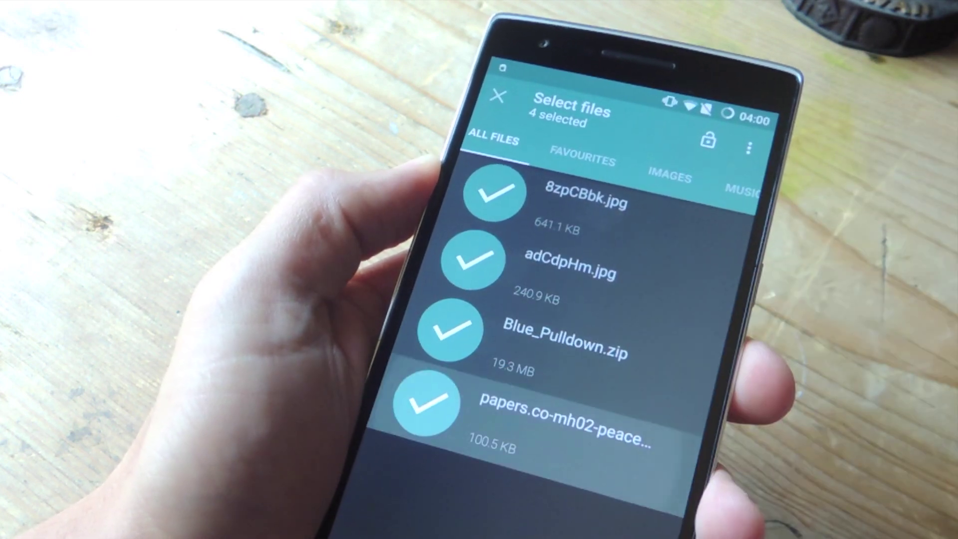
{"action": "left_click", "coordinate": [710, 144]}
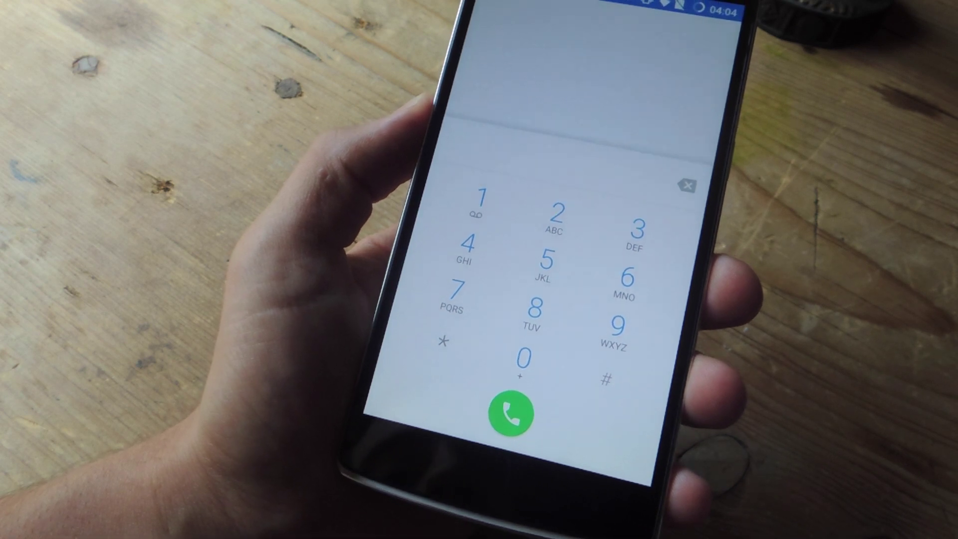
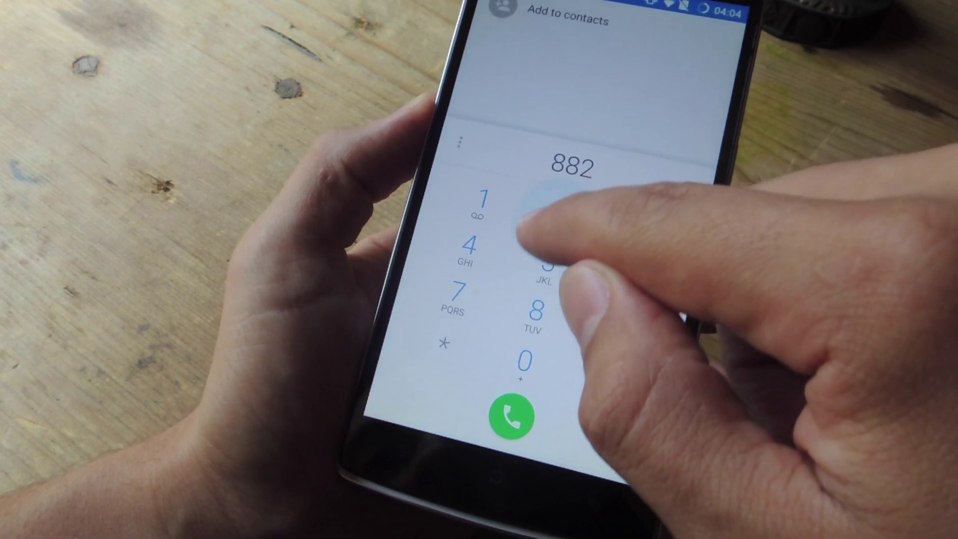
{"action": "key", "text": "Return"}
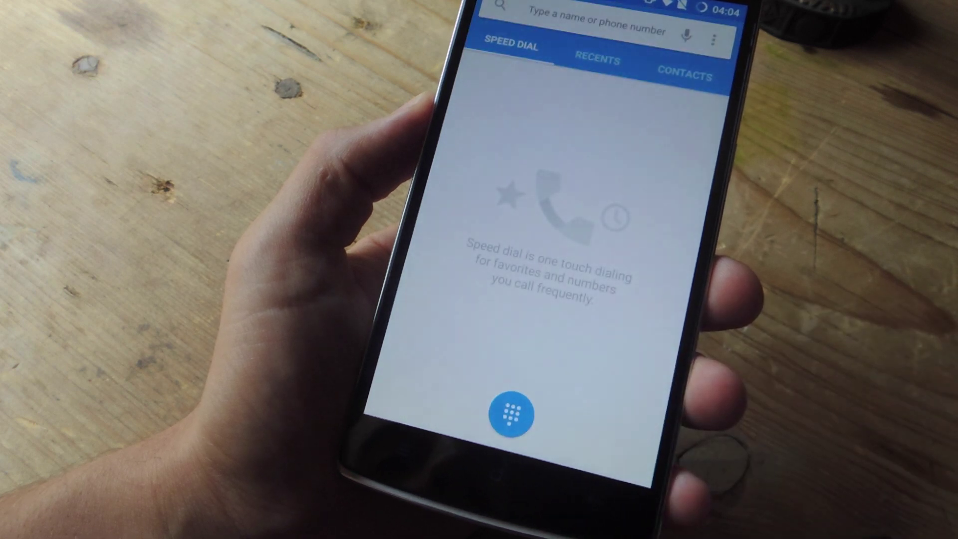